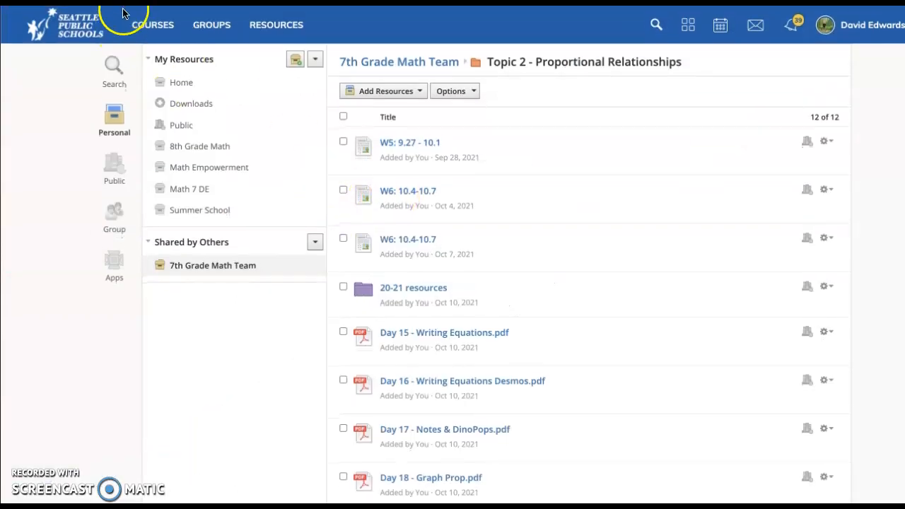
Step: Open the MATH EMPOWERMENT 2.0 S1 1(A) 19 course, review its materials, and open the Current Learning folder
left_click(143, 28)
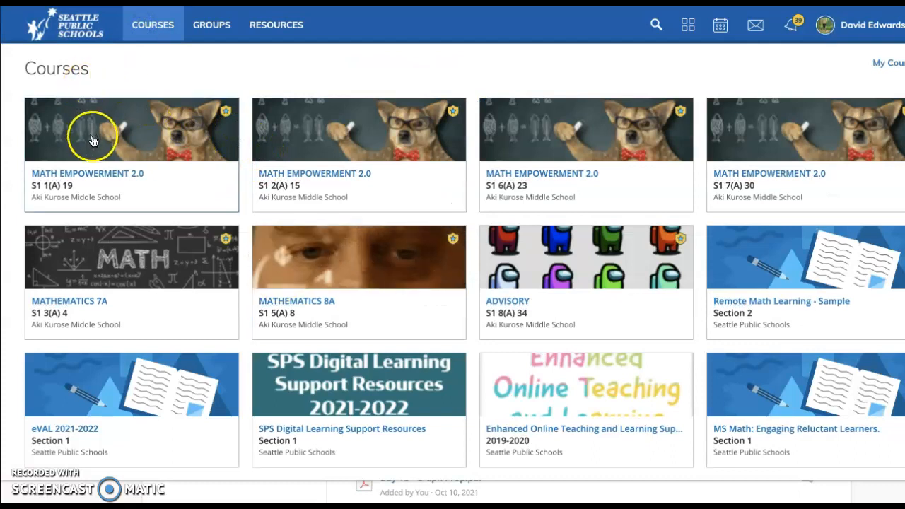
left_click(156, 140)
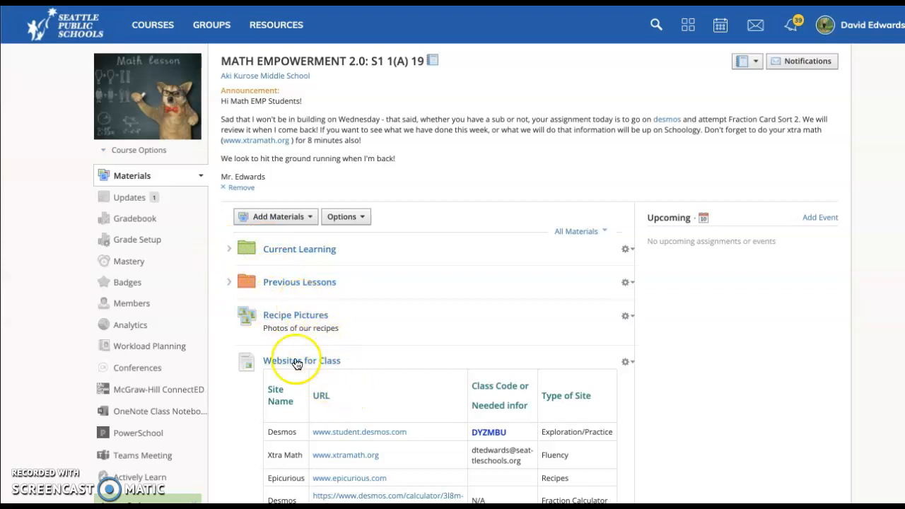
scroll(323, 414, "down", 2)
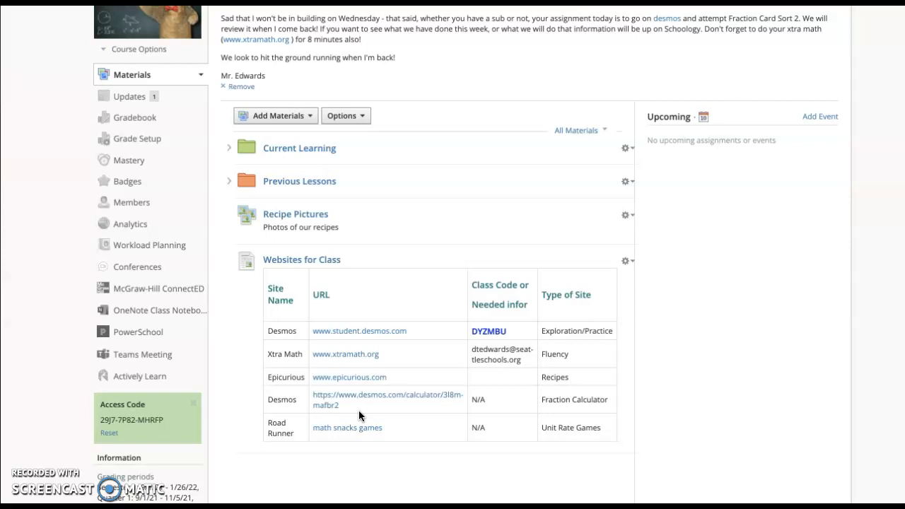
scroll(417, 268, "up", 1)
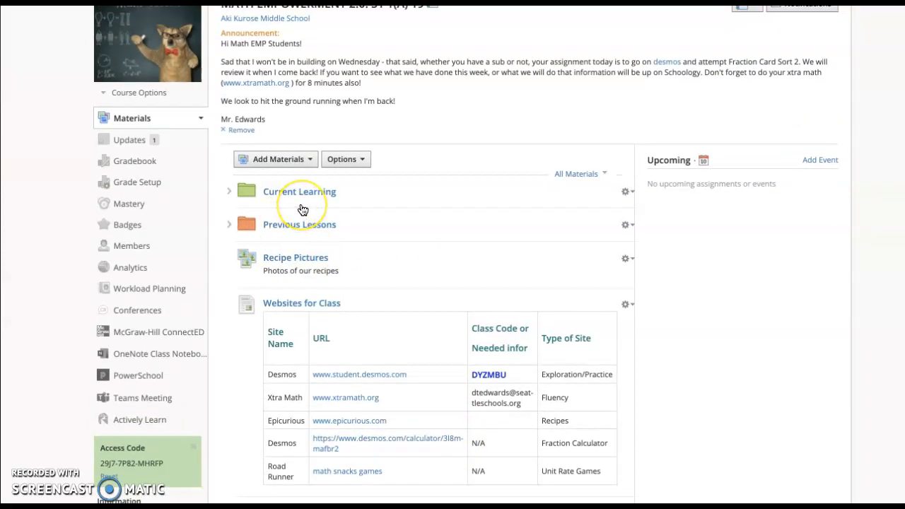
left_click(244, 191)
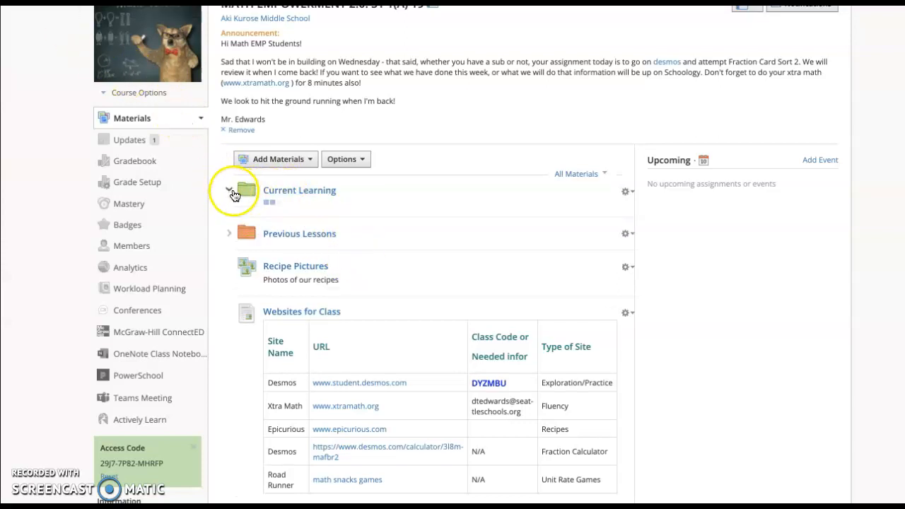
left_click(283, 192)
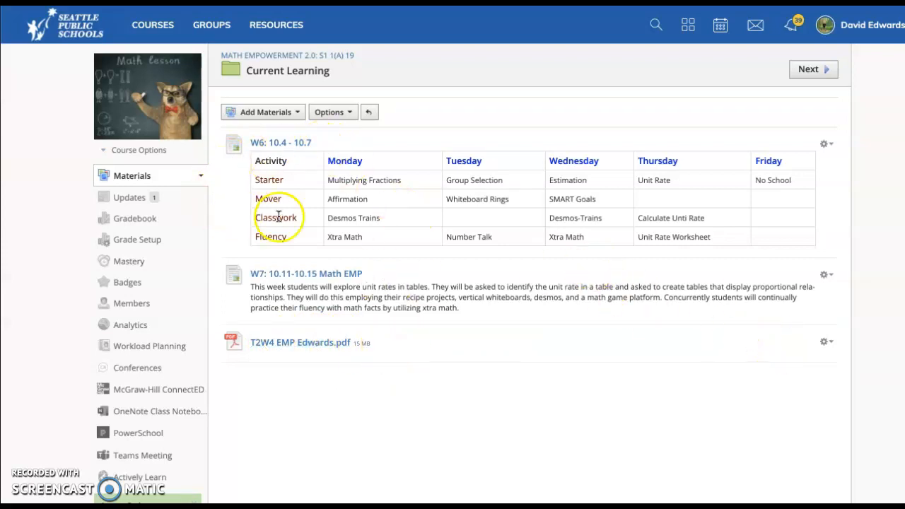
Step: In the Math Empowerment resource collection, check which courses W7: 10.11-10.15 Math EMP can be added to, without adding it
left_click(258, 27)
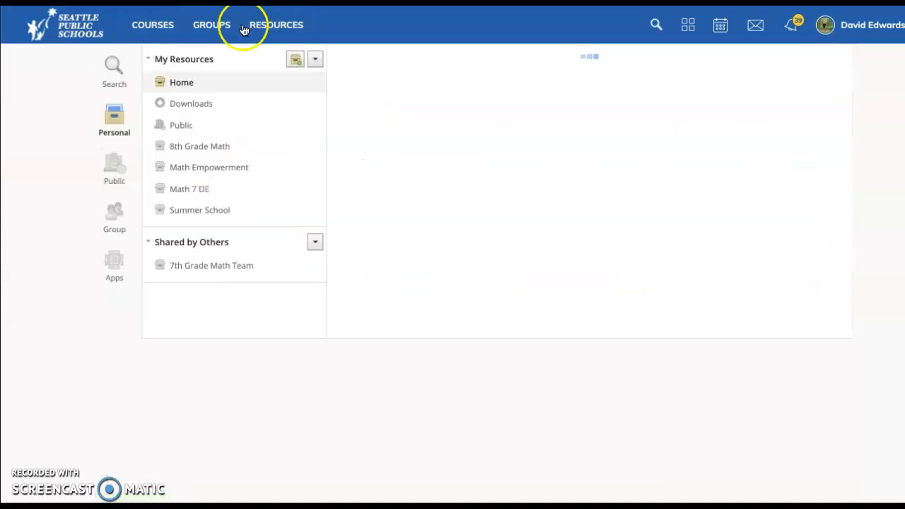
left_click(202, 170)
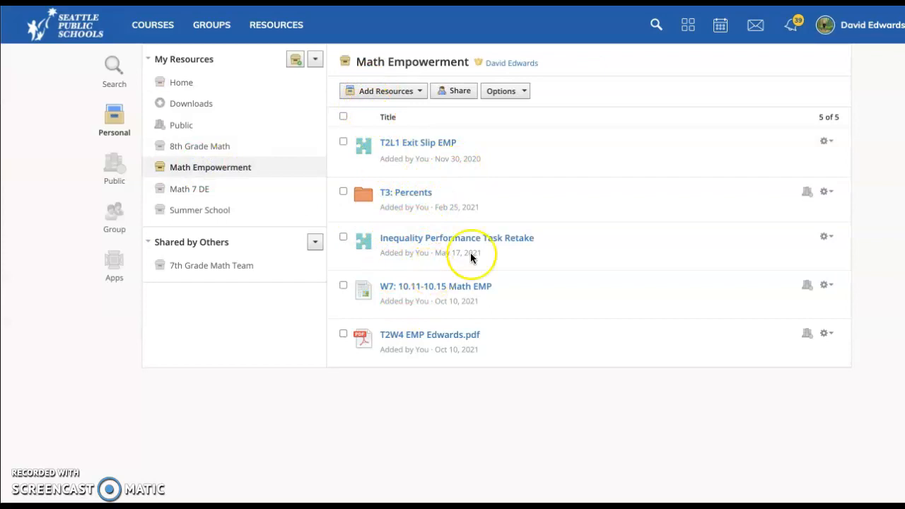
left_click(827, 284)
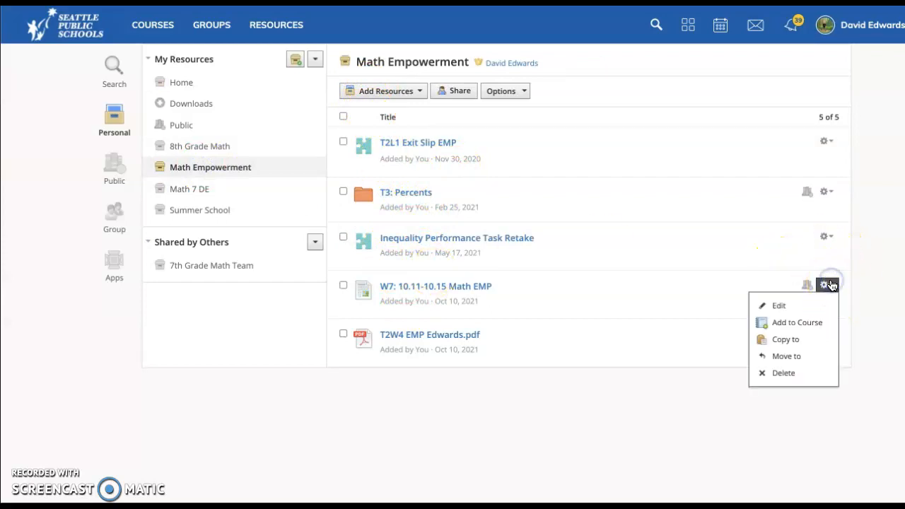
left_click(798, 324)
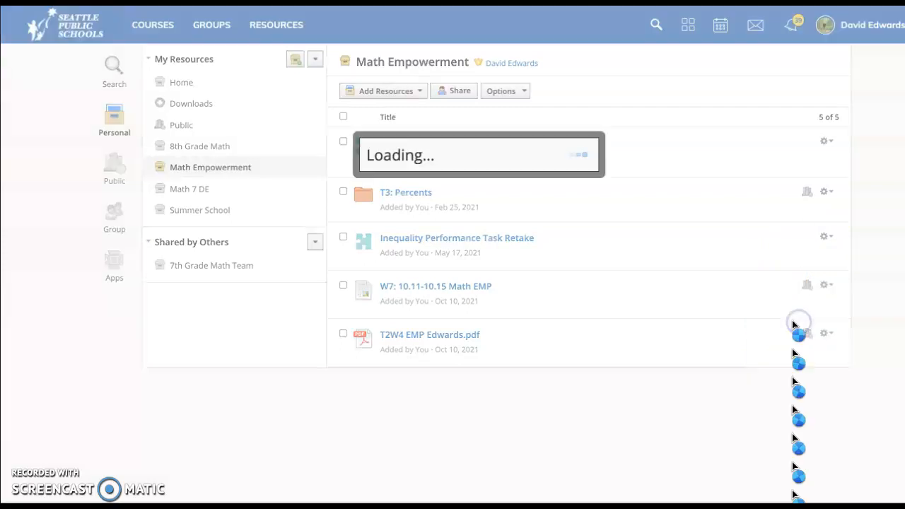
scroll(318, 260, "down", 3)
scroll(319, 263, "up", 3)
scroll(320, 263, "up", 1)
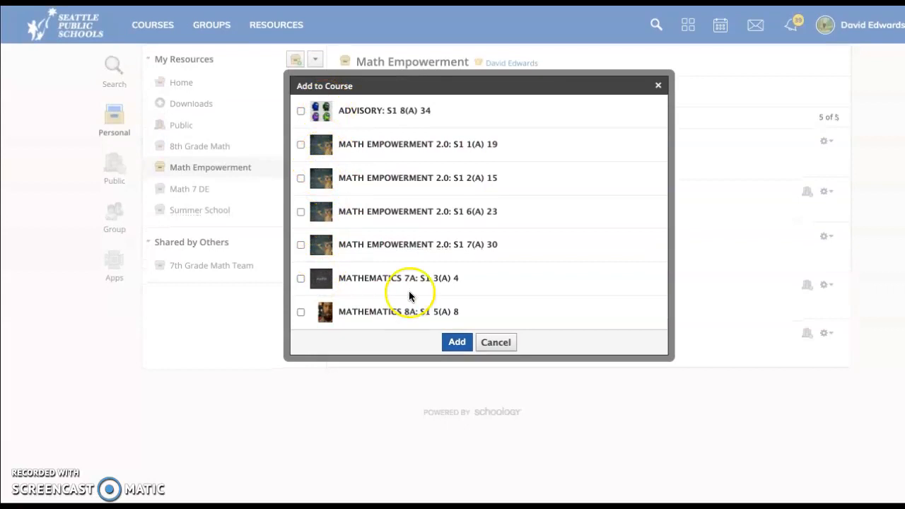
left_click(496, 343)
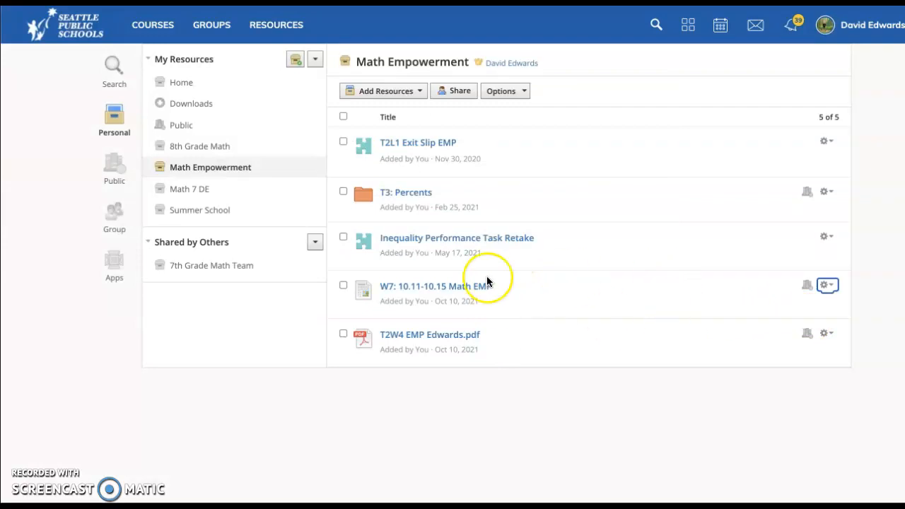
Step: Open the shared 7th Grade Math Team collection and look through its topic folders
left_click(203, 272)
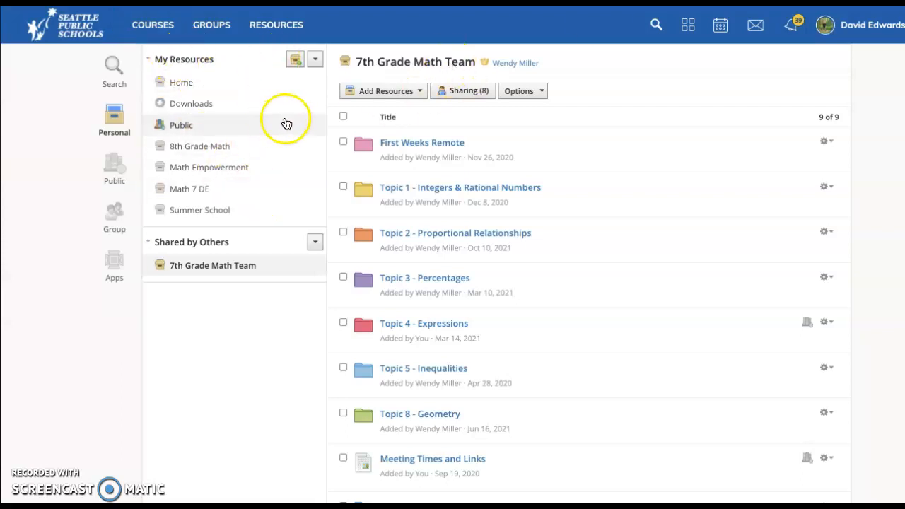
scroll(297, 177, "down", 1)
scroll(297, 178, "up", 1)
Step: Open the MATHEMATICS 7A S1 3(A) 4 course and expand its Current Learning and October Lessons folders
left_click(154, 16)
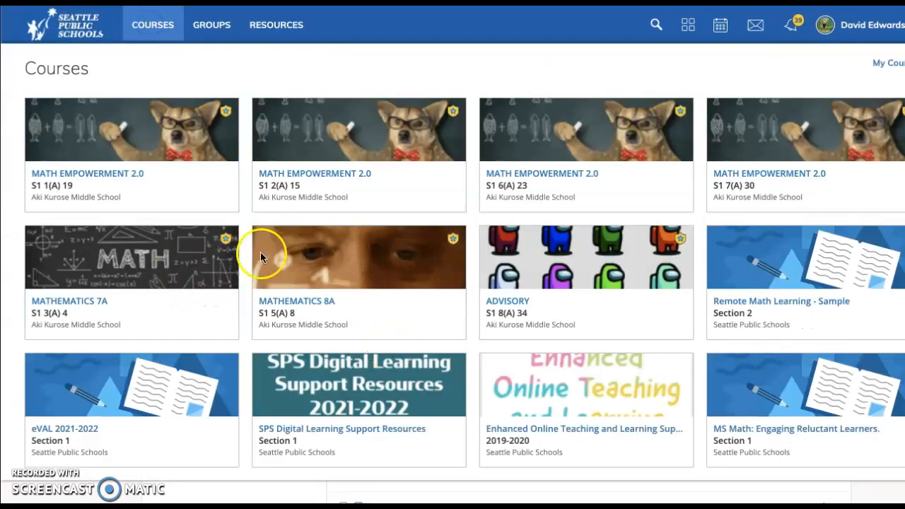
left_click(178, 259)
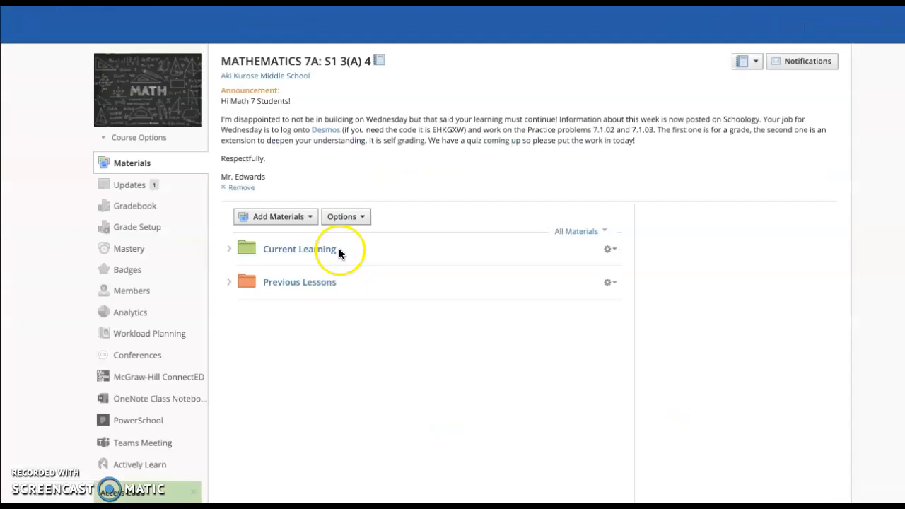
left_click(230, 249)
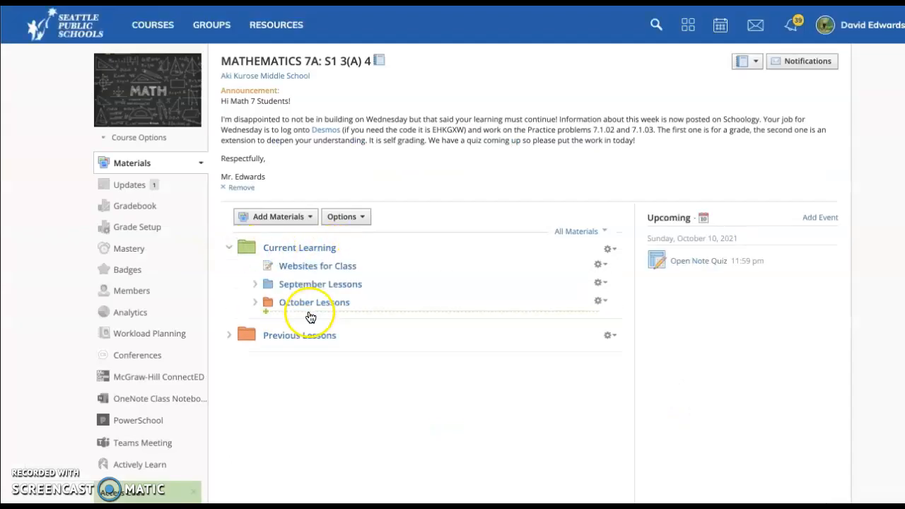
left_click(258, 303)
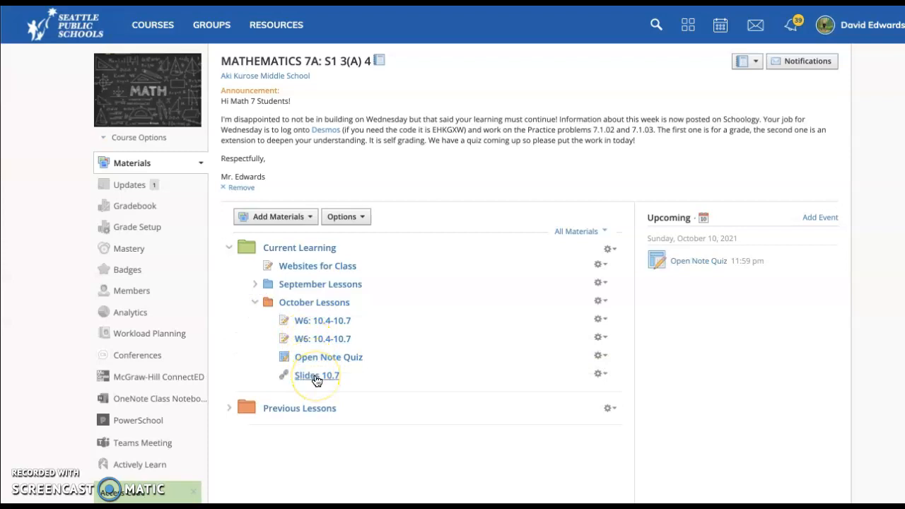
Step: Open the Slides 10.7 link from October Lessons and view the linked presentation in its own page
left_click(322, 379)
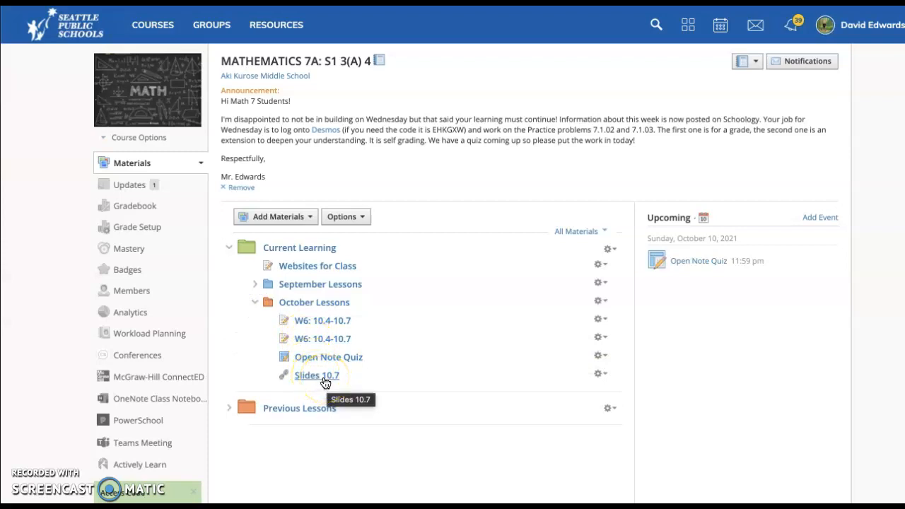
left_click(325, 381)
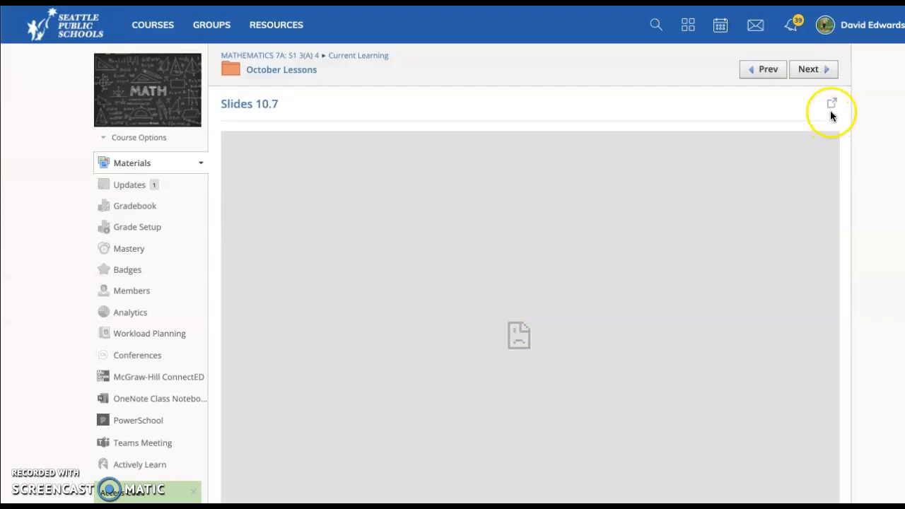
left_click(832, 105)
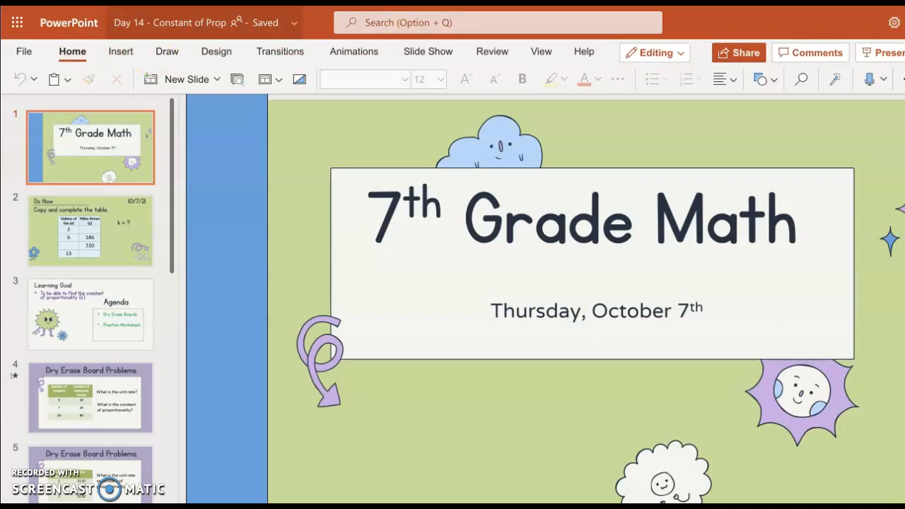
Step: Move the browser window aside and bring the T2W4 EMP presentation to the front in desktop PowerPoint
left_click_drag(212, 4, 608, 3)
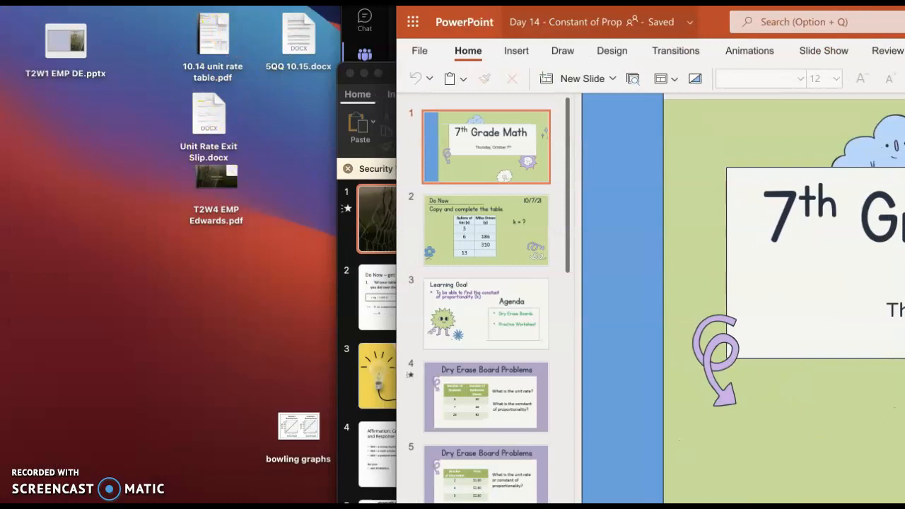
left_click(382, 75)
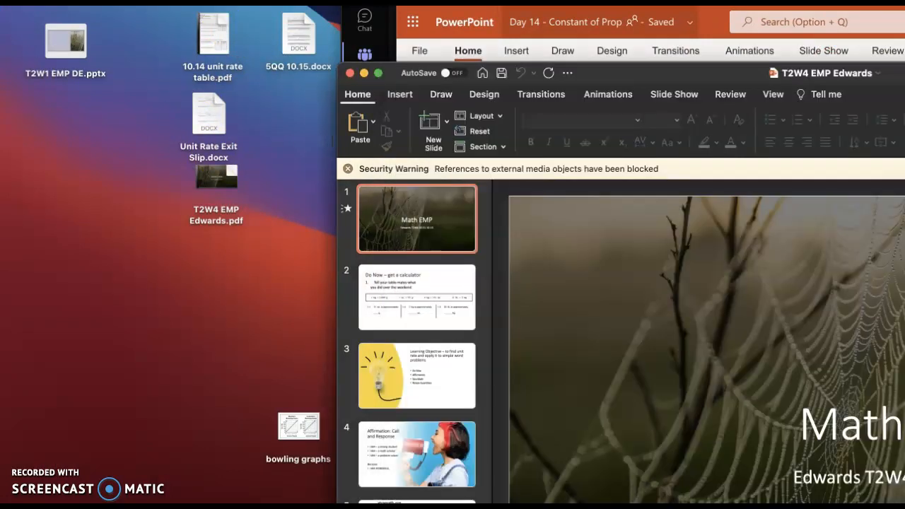
left_click_drag(646, 75, 315, 24)
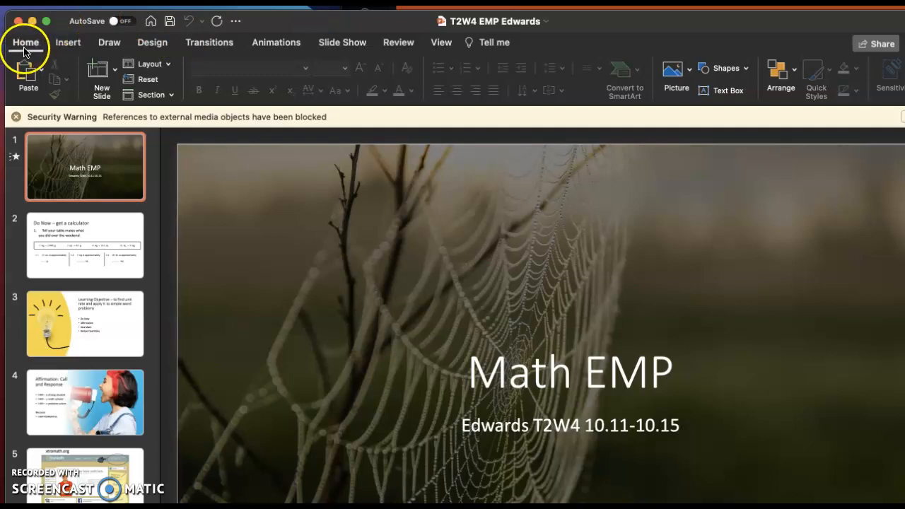
Step: View the file formats available for saving a copy of the T2W4 EMP presentation, including PDF, without saving
left_click(44, 2)
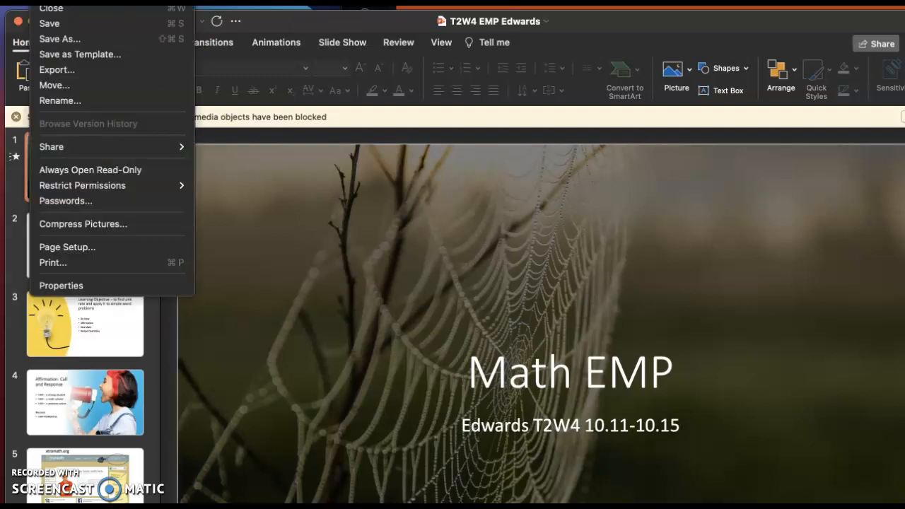
left_click(73, 41)
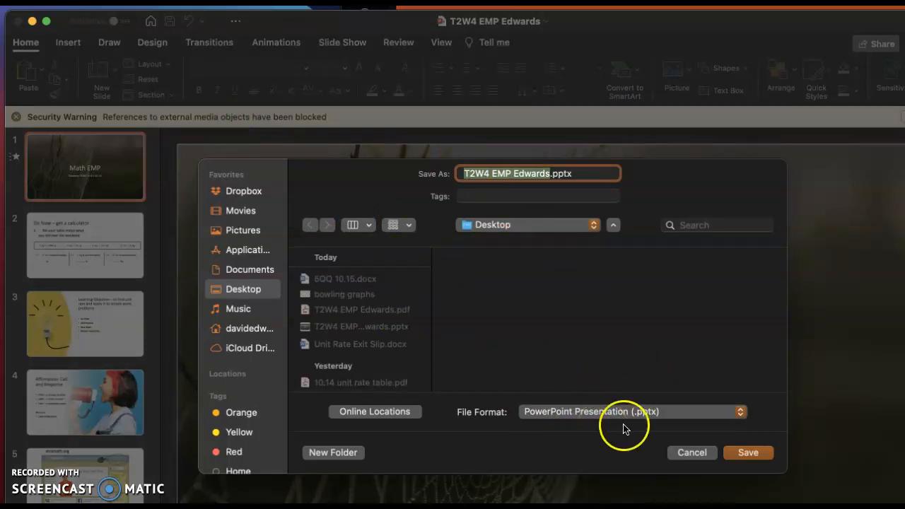
left_click(667, 411)
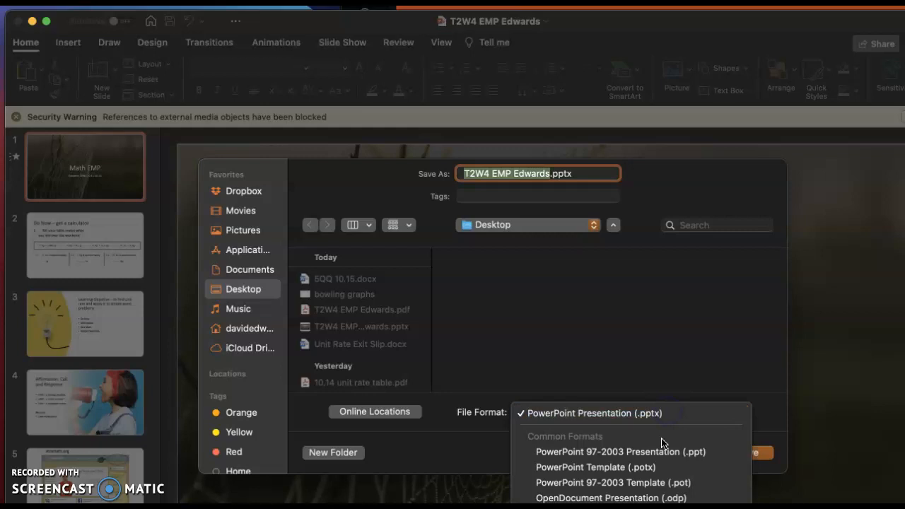
scroll(662, 443, "down", 3)
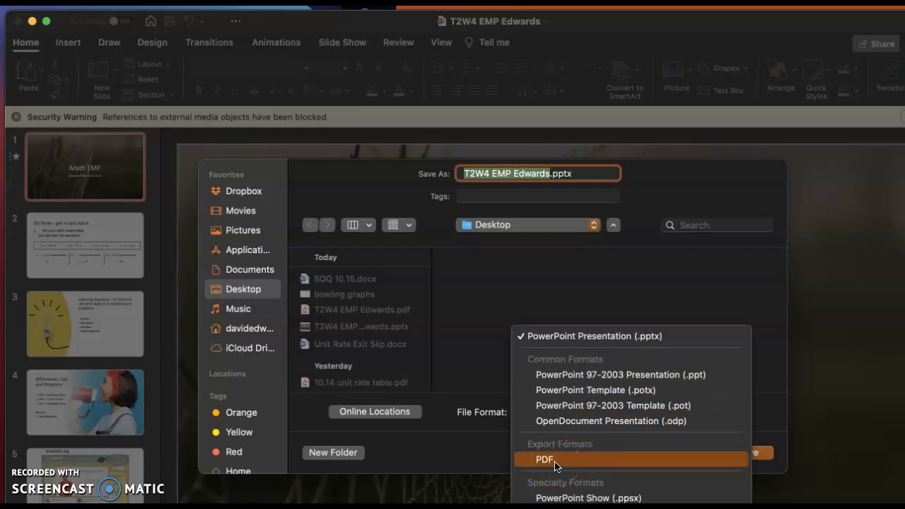
left_click(835, 437)
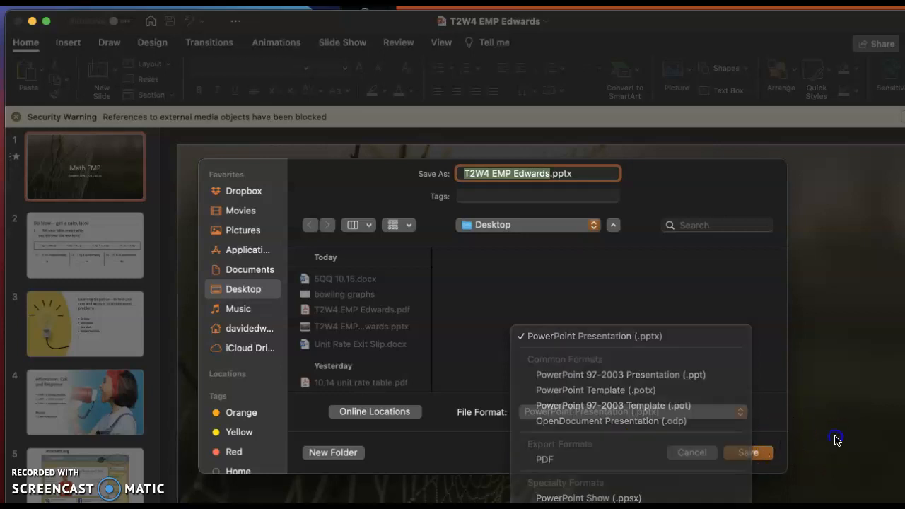
left_click(689, 452)
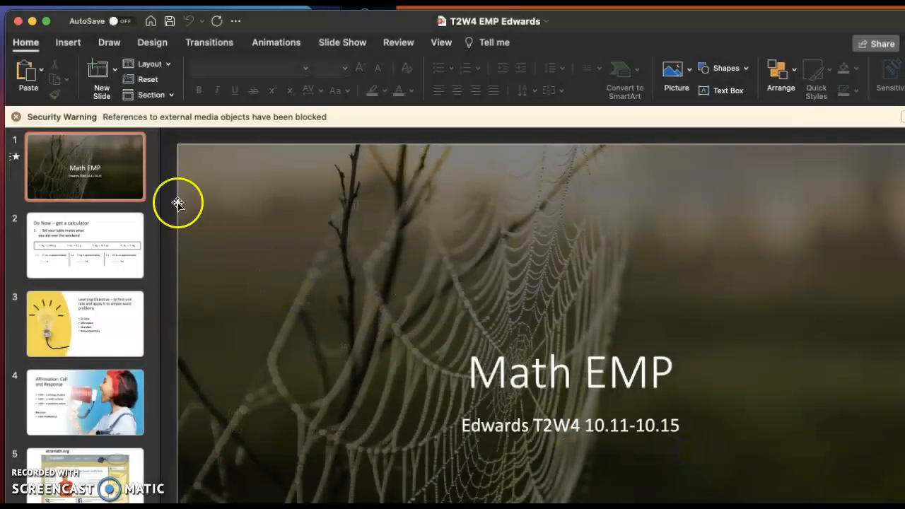
Step: Close the T2W4 EMP presentation and move its PDF file to a clear spot on the desktop
left_click(43, 1)
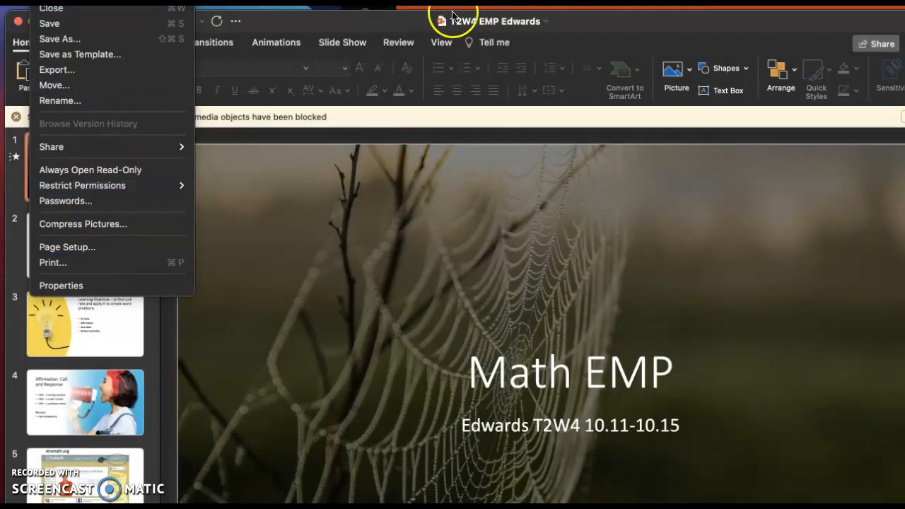
left_click(316, 32)
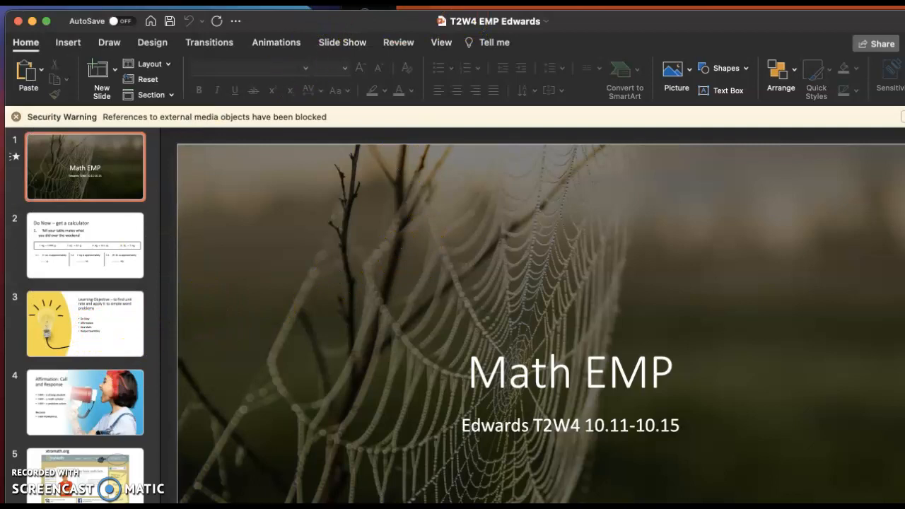
left_click(19, 21)
left_click_drag(215, 176, 171, 206)
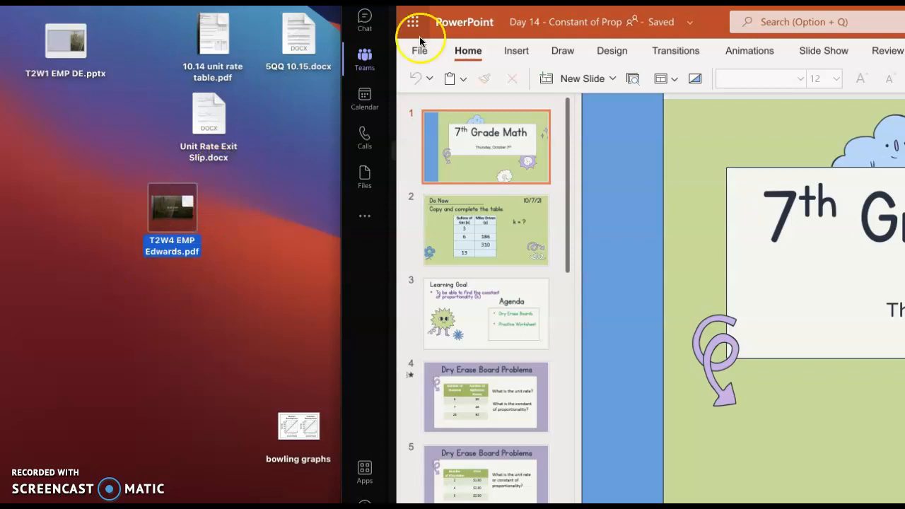
Step: Switch back to Schoology, open the personal resources, and place the browser window beside the PDF on the desktop
left_click_drag(565, 7, 401, 8)
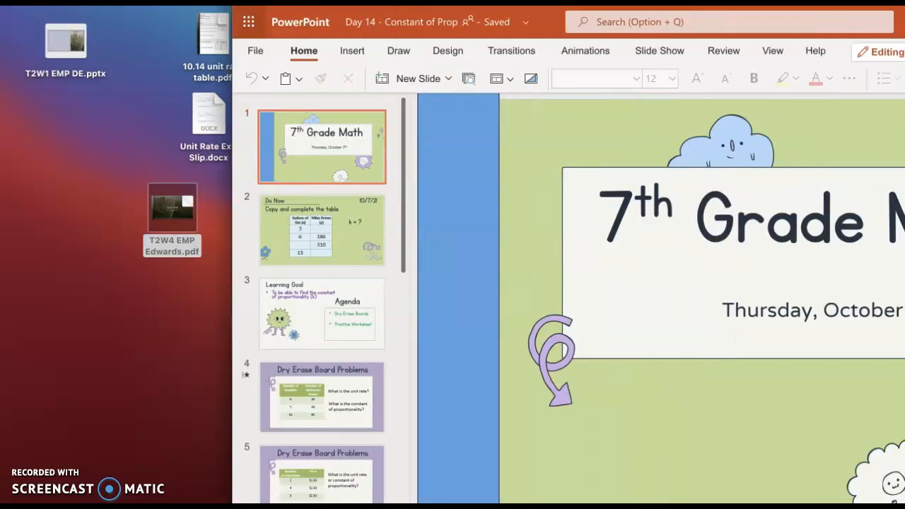
left_click(425, 5)
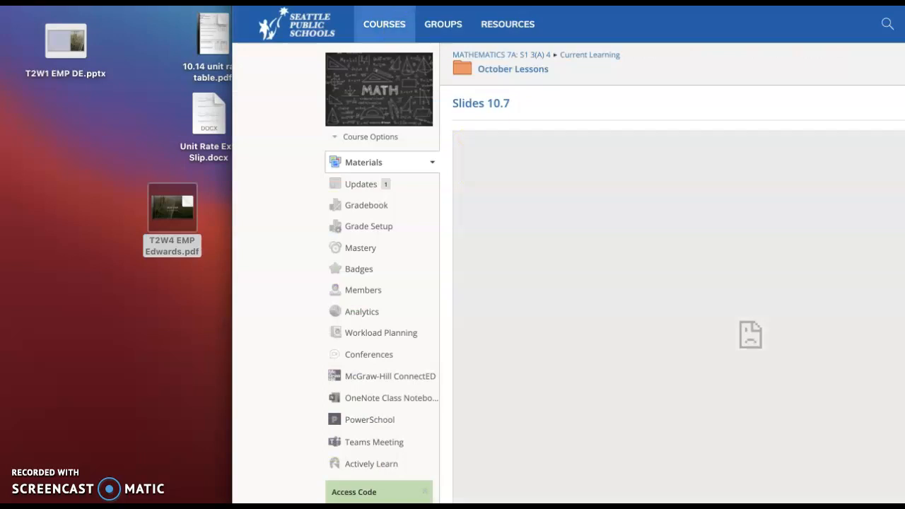
left_click(489, 24)
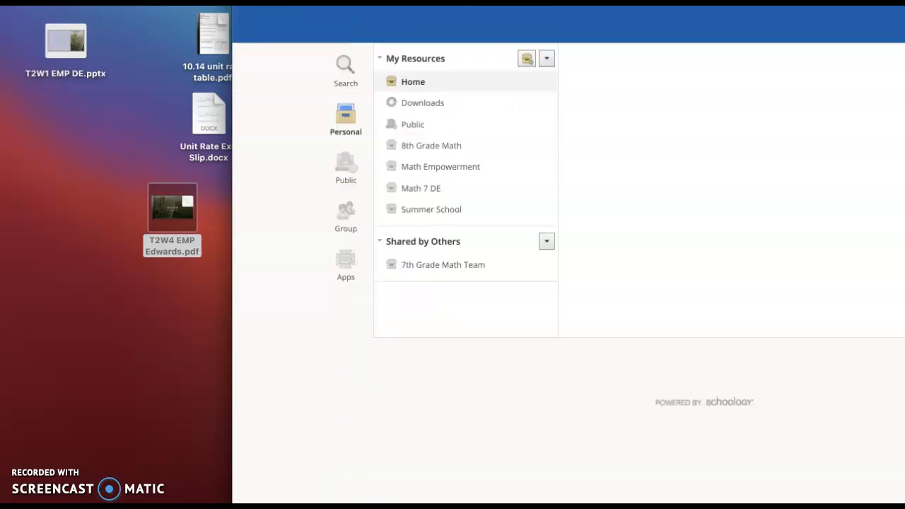
left_click_drag(509, 5, 457, 5)
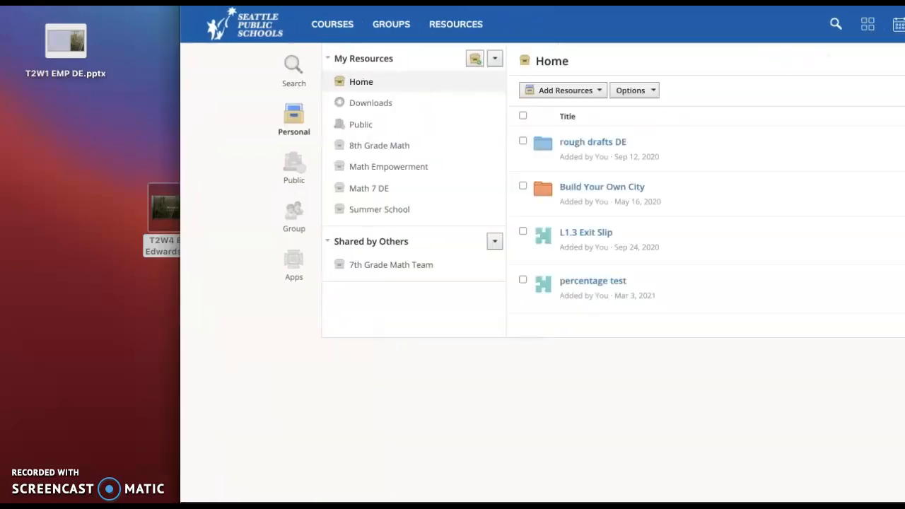
Step: Open the Math Empowerment collection and view how to attach T2W4 EMP Edwards.pdf from the desktop as a file resource, without adding it
left_click(394, 167)
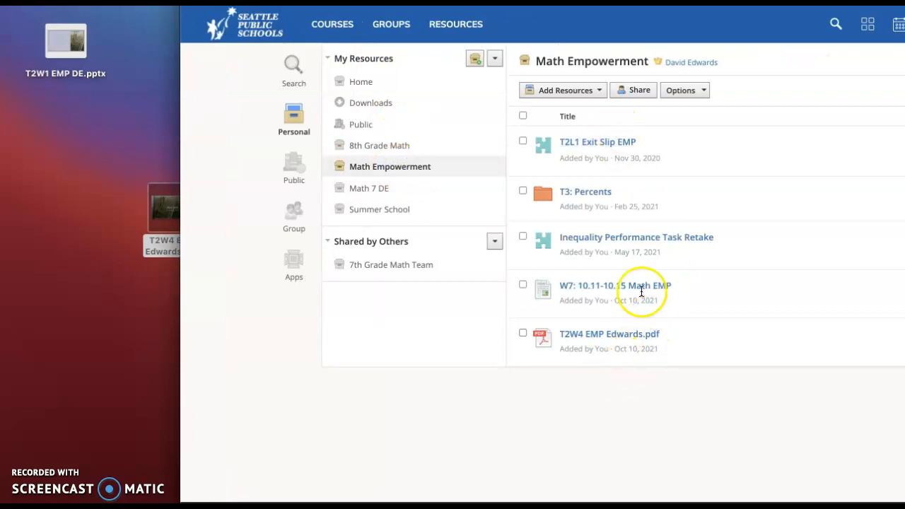
left_click(578, 91)
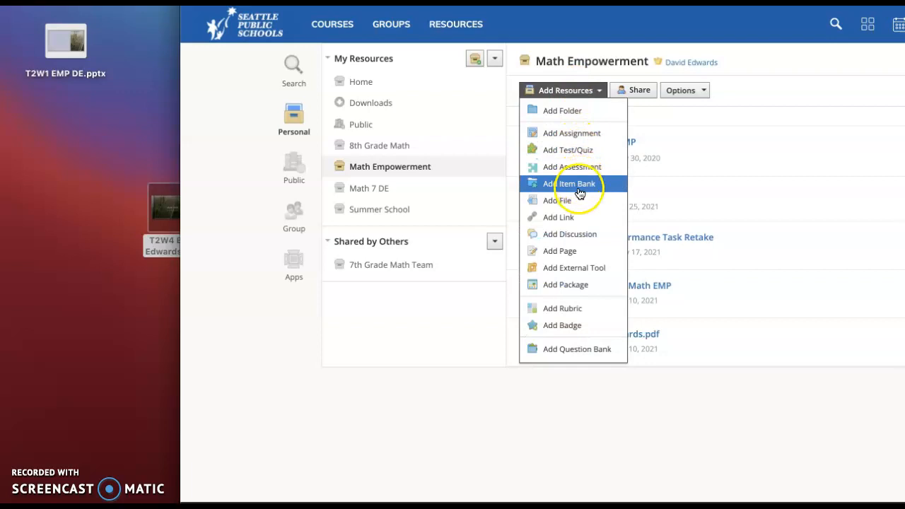
left_click(580, 202)
left_click(532, 157)
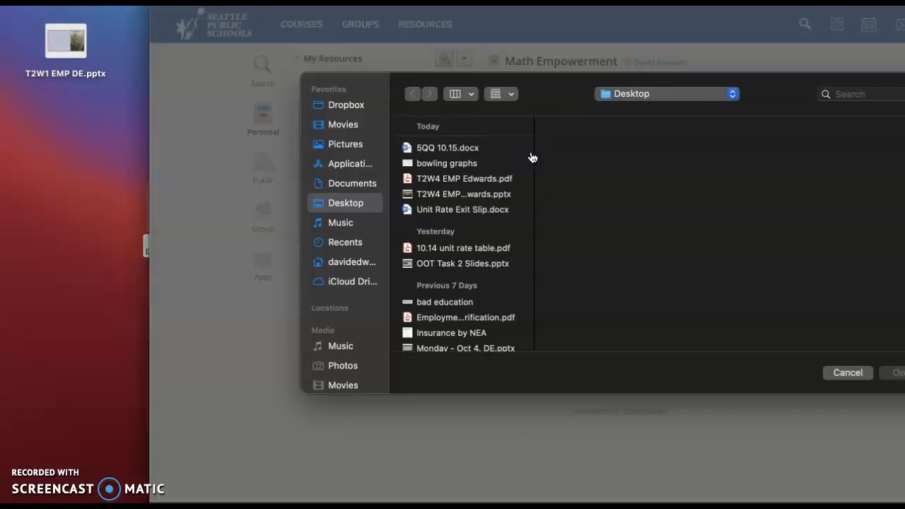
scroll(438, 169, "up", 1)
left_click(443, 179)
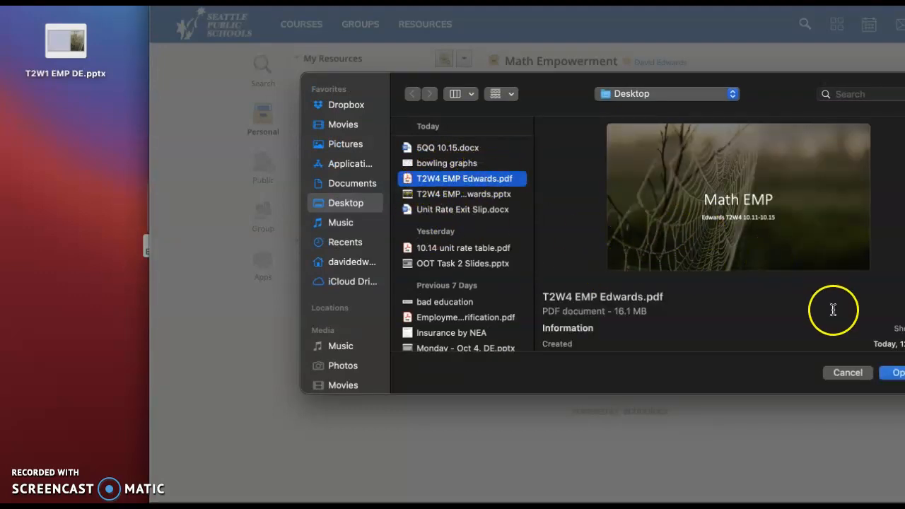
left_click(844, 375)
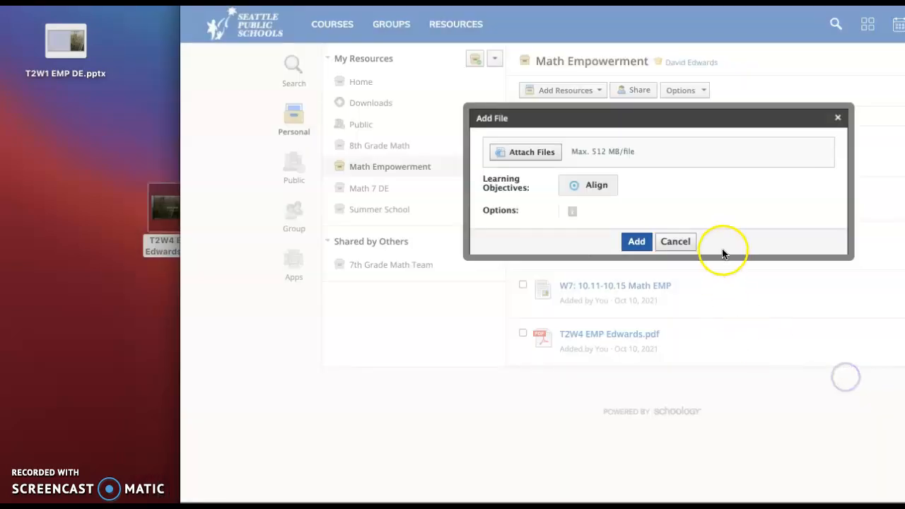
left_click(689, 240)
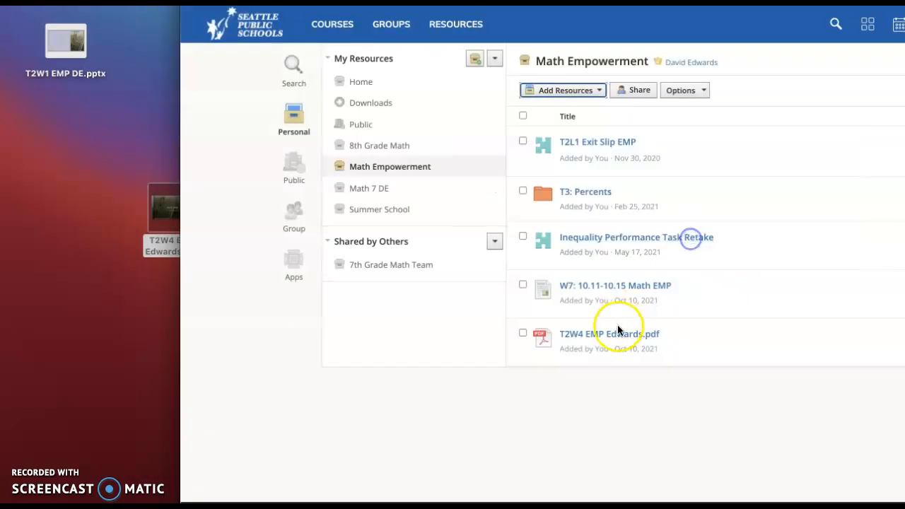
Step: View the actions available for T2W4 EMP Edwards.pdf in the collection, including Add to Course, and leave the file unselected
left_click(522, 333)
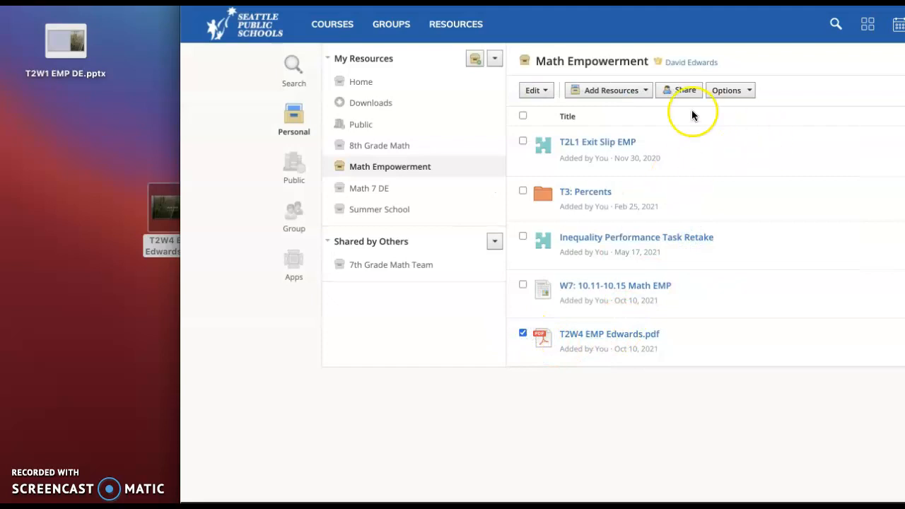
left_click(741, 97)
left_click(741, 97)
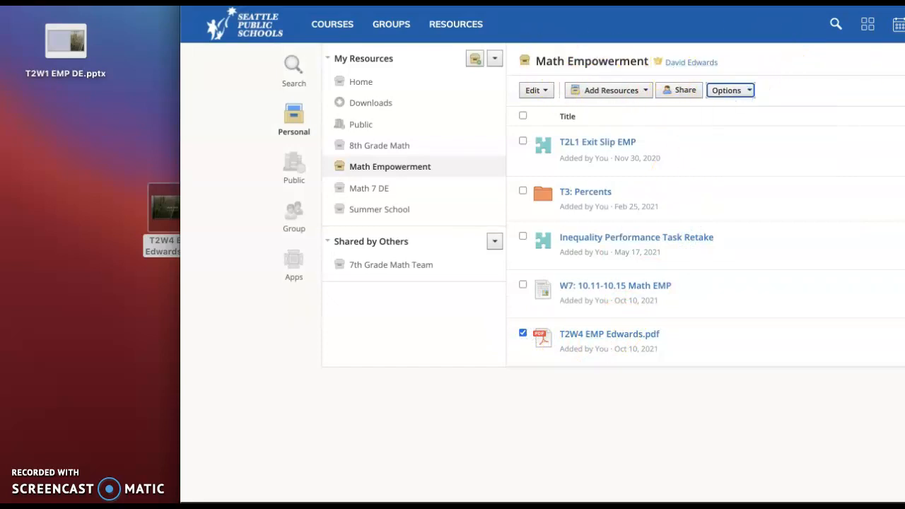
left_click_drag(767, 3, 618, 3)
left_click(857, 334)
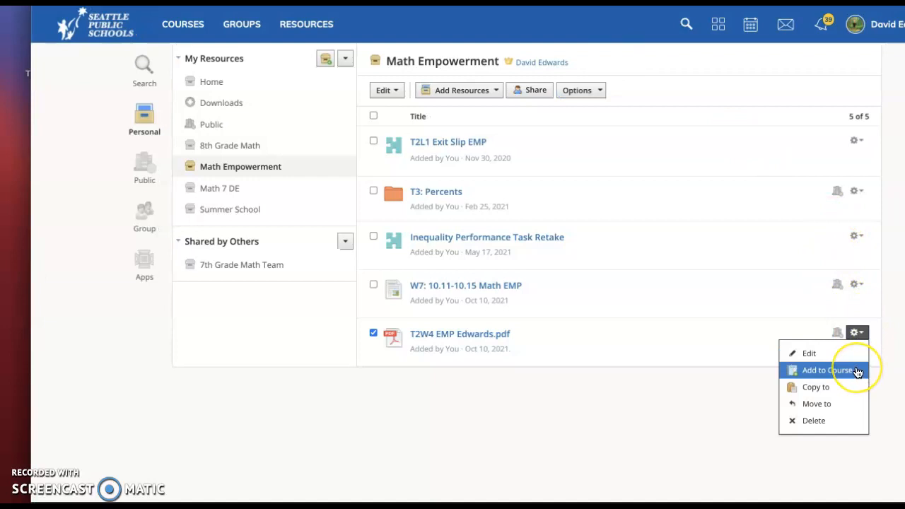
left_click(497, 345)
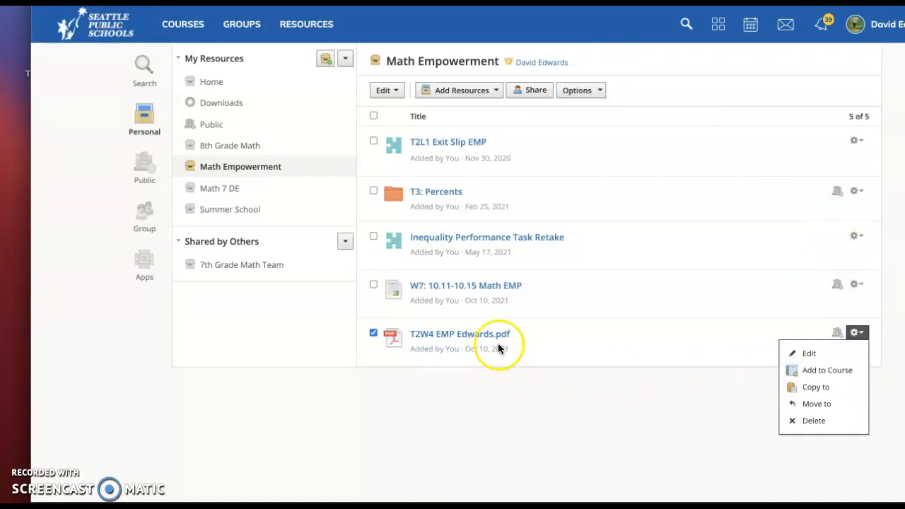
left_click(373, 335)
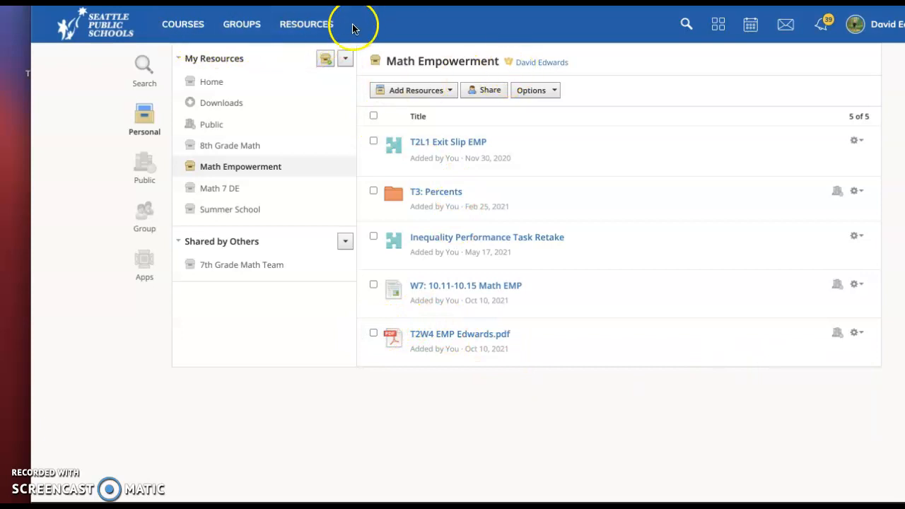
Step: Look through the Topic 1 - Integers & Rational Numbers folder in the shared 7th Grade Math Team collection and return to the collection
left_click(224, 275)
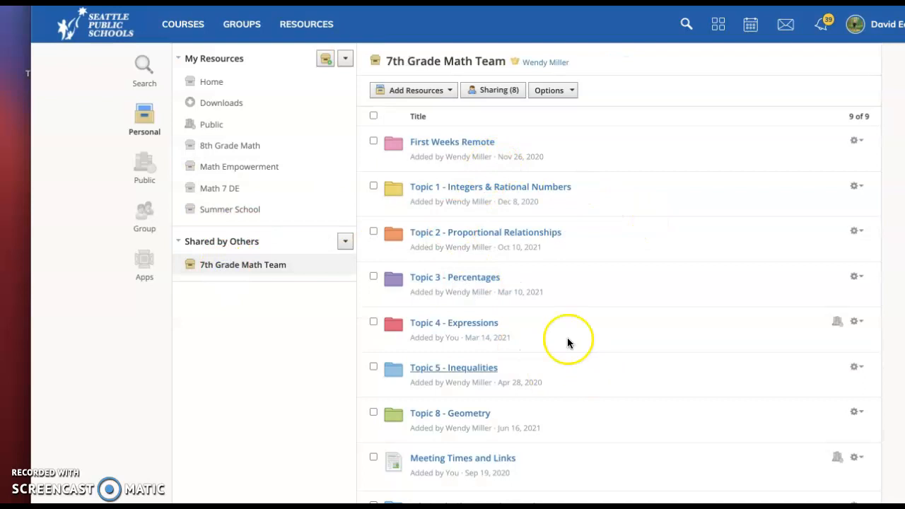
left_click(496, 188)
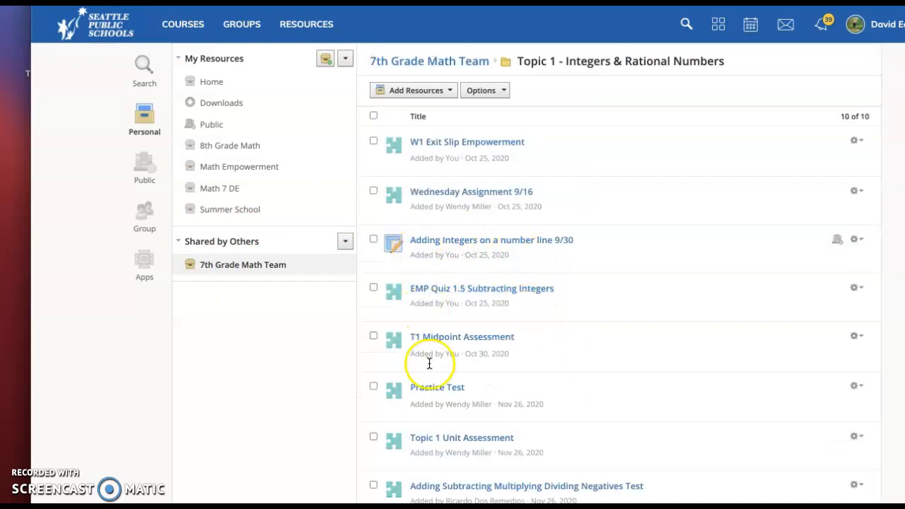
scroll(429, 366, "down", 3)
scroll(429, 373, "down", 2)
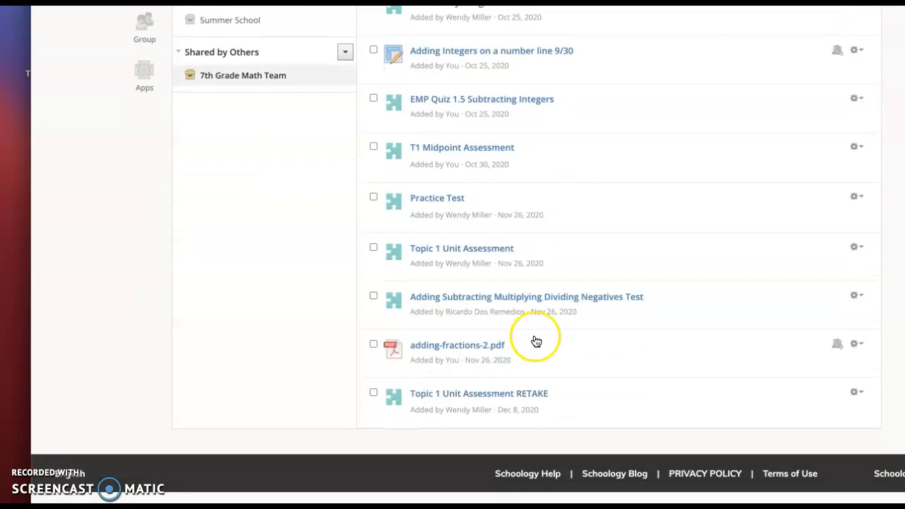
scroll(535, 340, "up", 5)
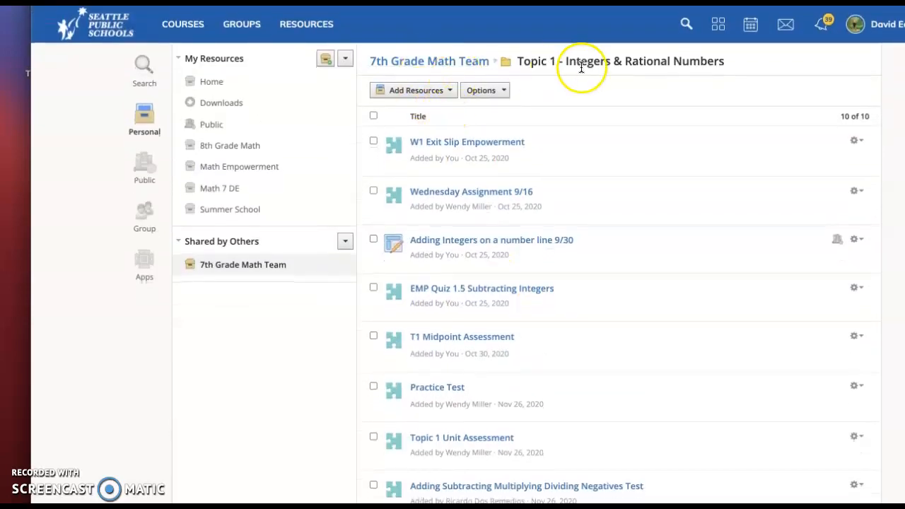
left_click(456, 63)
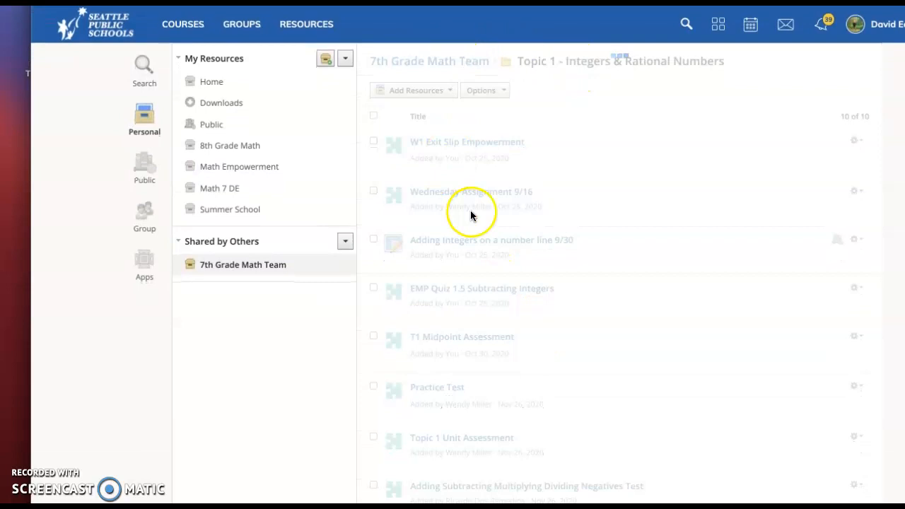
Step: Open the 10.15.21 Exit Slip assessment from the Topic 2 - Proportional Relationships folder
left_click(497, 235)
scroll(464, 305, "down", 5)
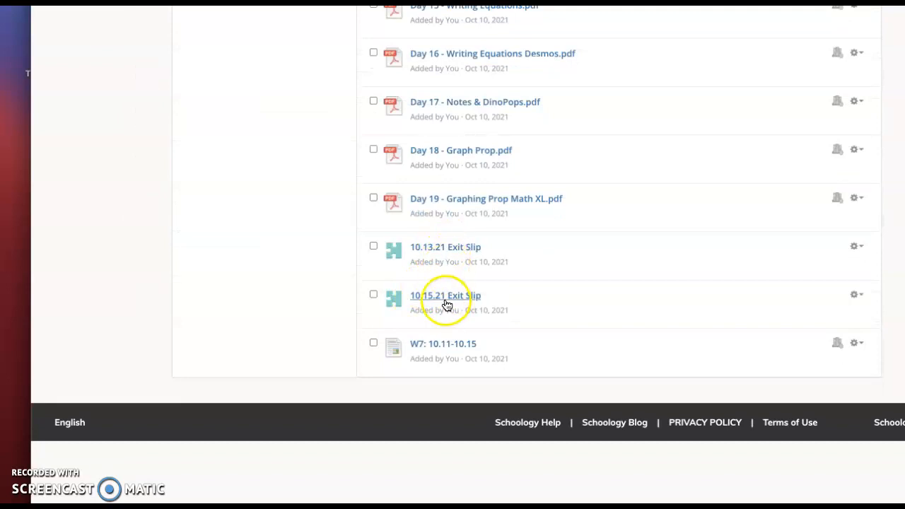
left_click(446, 297)
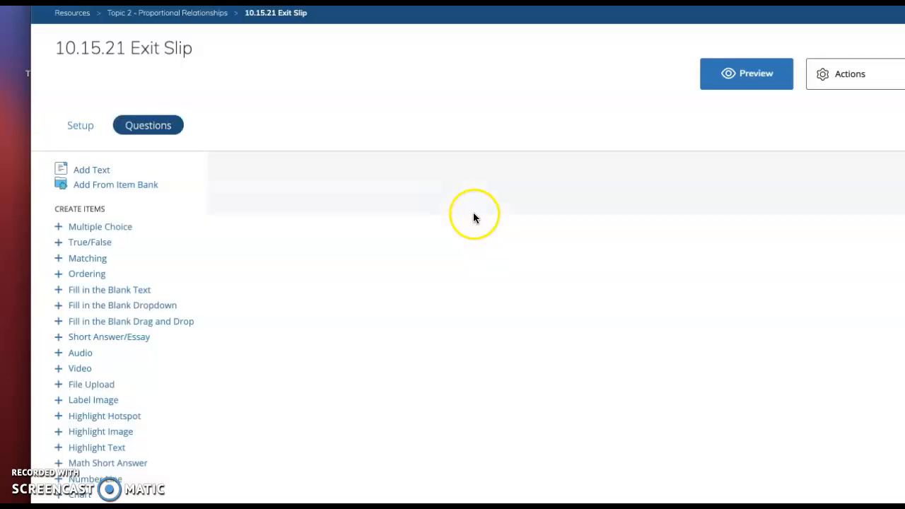
Step: Preview the exit slip with a new attempt and examine its bowling costs question
left_click(749, 74)
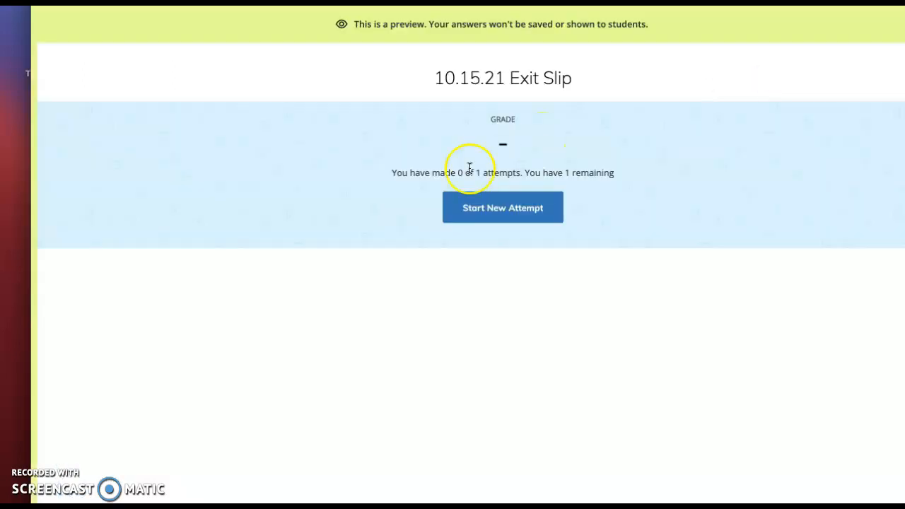
left_click(478, 208)
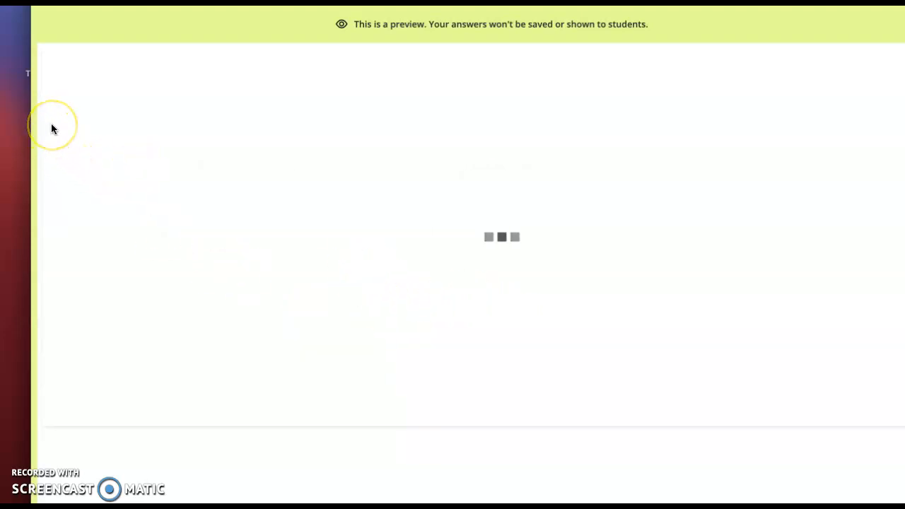
scroll(449, 192, "down", 2)
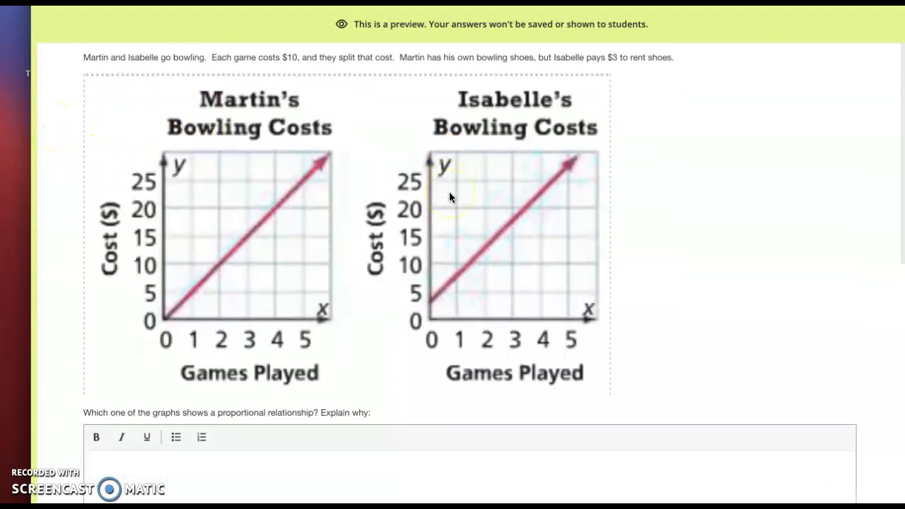
scroll(450, 192, "up", 1)
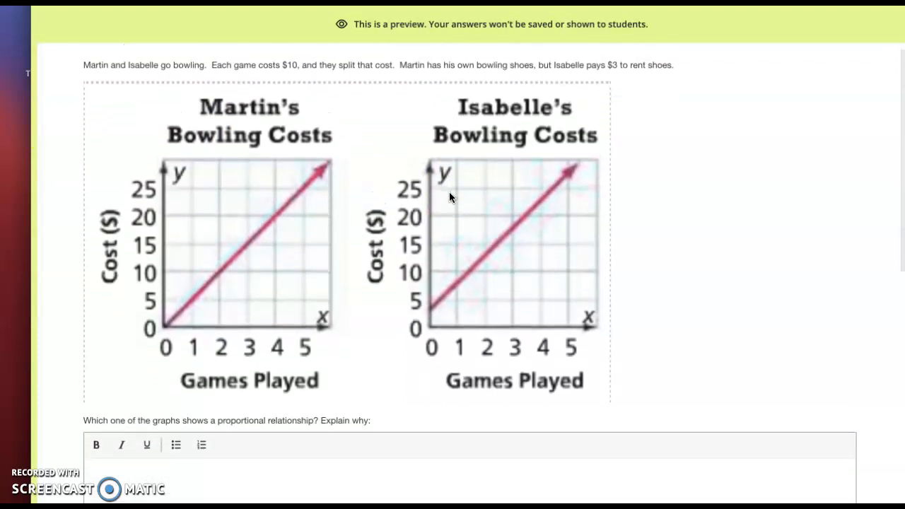